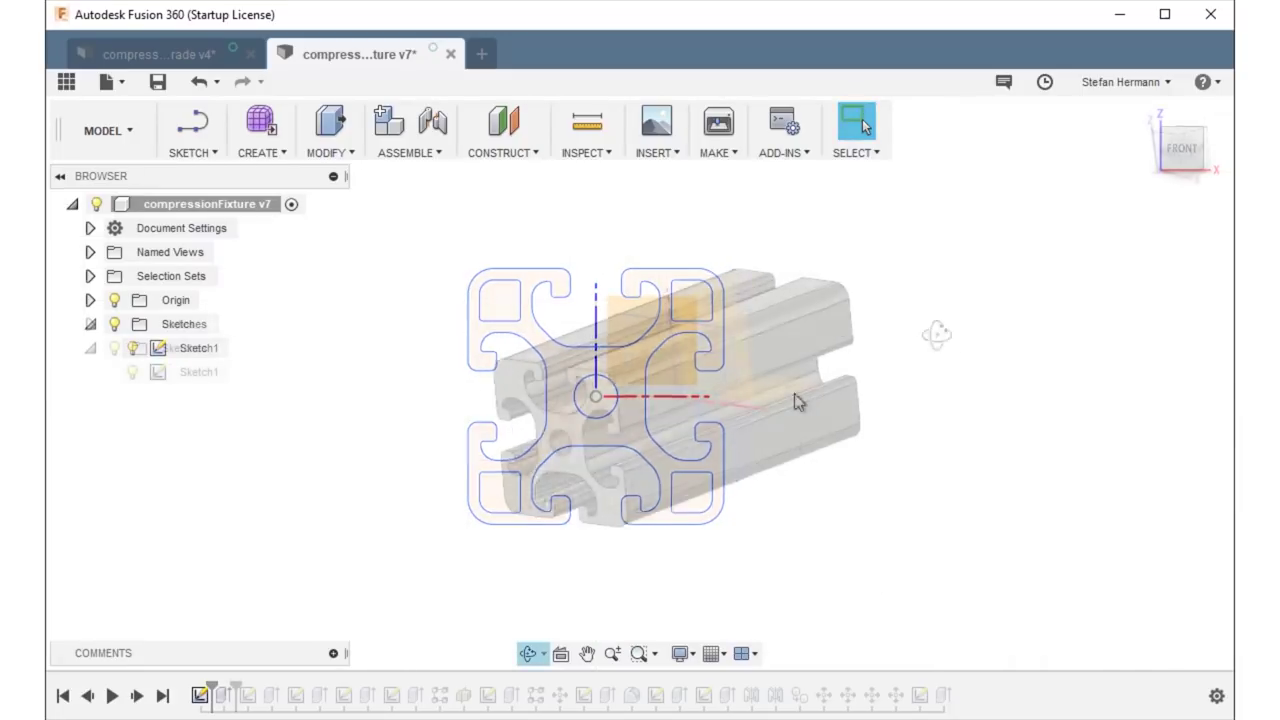
- Advance the design history feature by feature to the end of the timeline, viewing the fixture build-up from different sides
{"action": "mouse_move", "coordinate": [794, 400]}
{"action": "left_mouse_down"}
{"action": "mouse_move", "coordinate": [866, 340]}
{"action": "mouse_move", "coordinate": [980, 355]}
{"action": "left_mouse_up"}
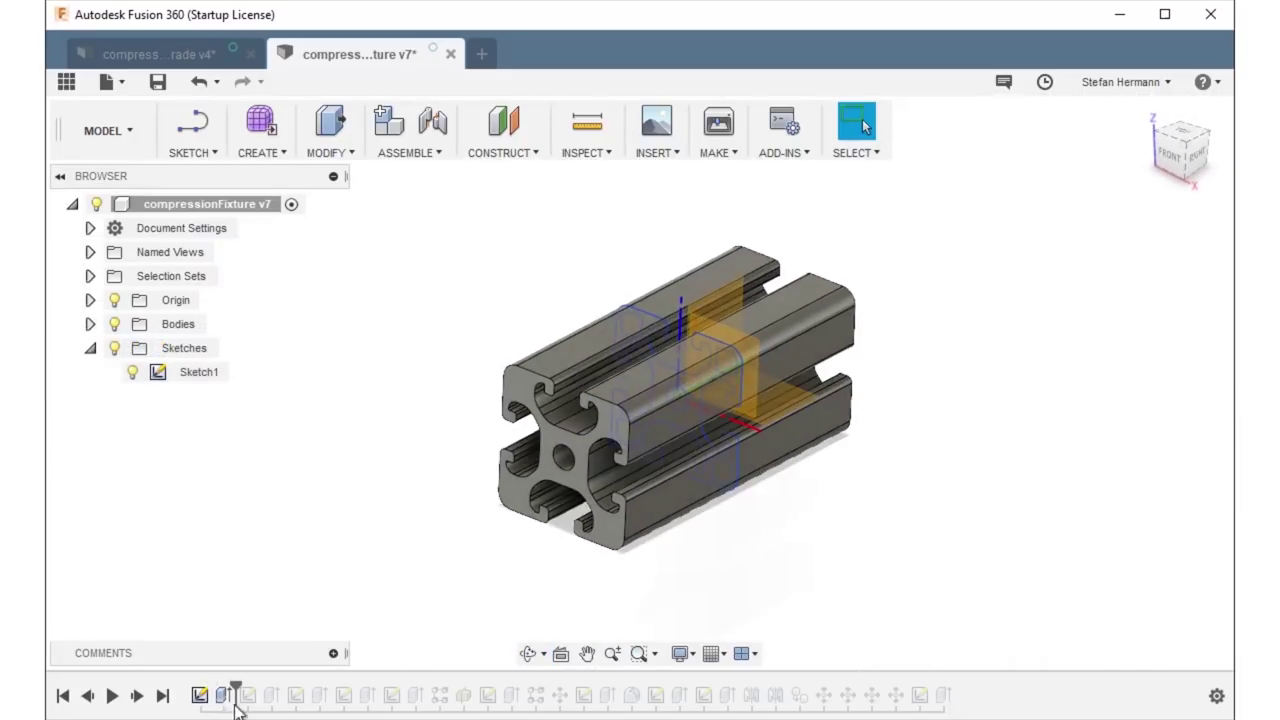
{"action": "left_click", "coordinate": [137, 697]}
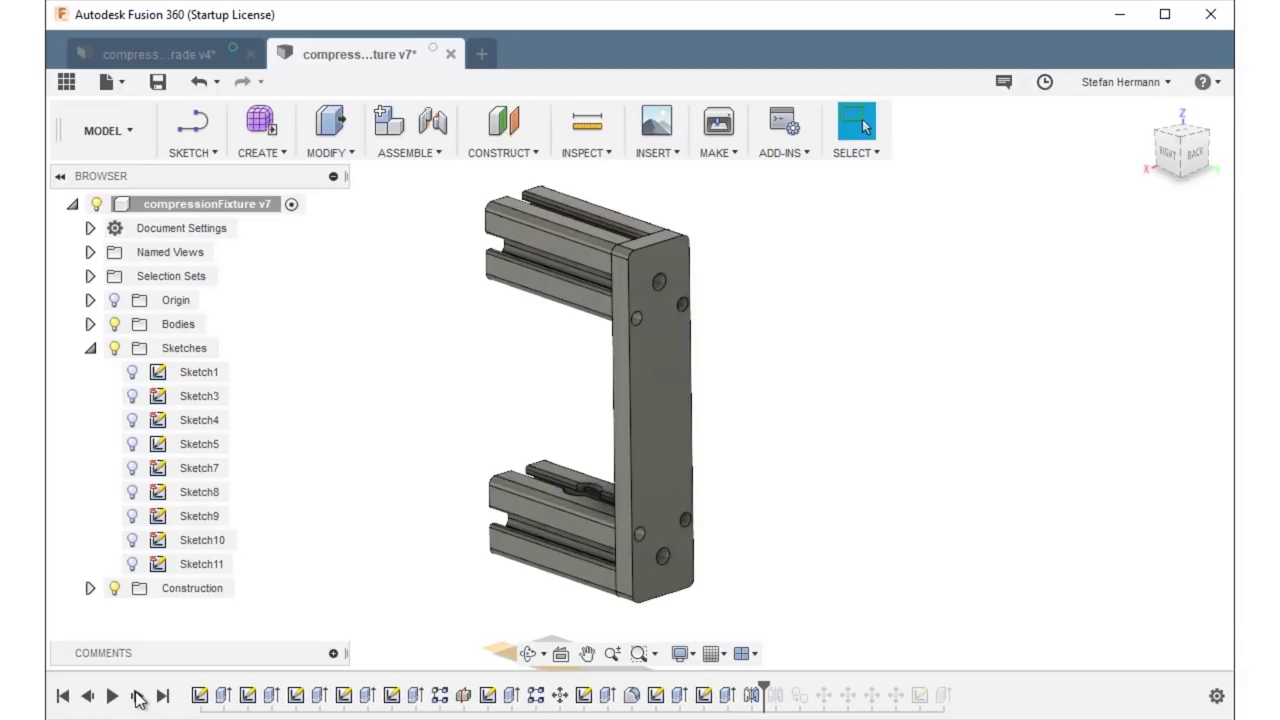
{"action": "left_click", "coordinate": [138, 696]}
{"action": "mouse_move", "coordinate": [380, 524]}
{"action": "left_mouse_down"}
{"action": "mouse_move", "coordinate": [363, 466]}
{"action": "mouse_move", "coordinate": [383, 466]}
{"action": "left_mouse_up"}
{"action": "key", "text": "Escape"}
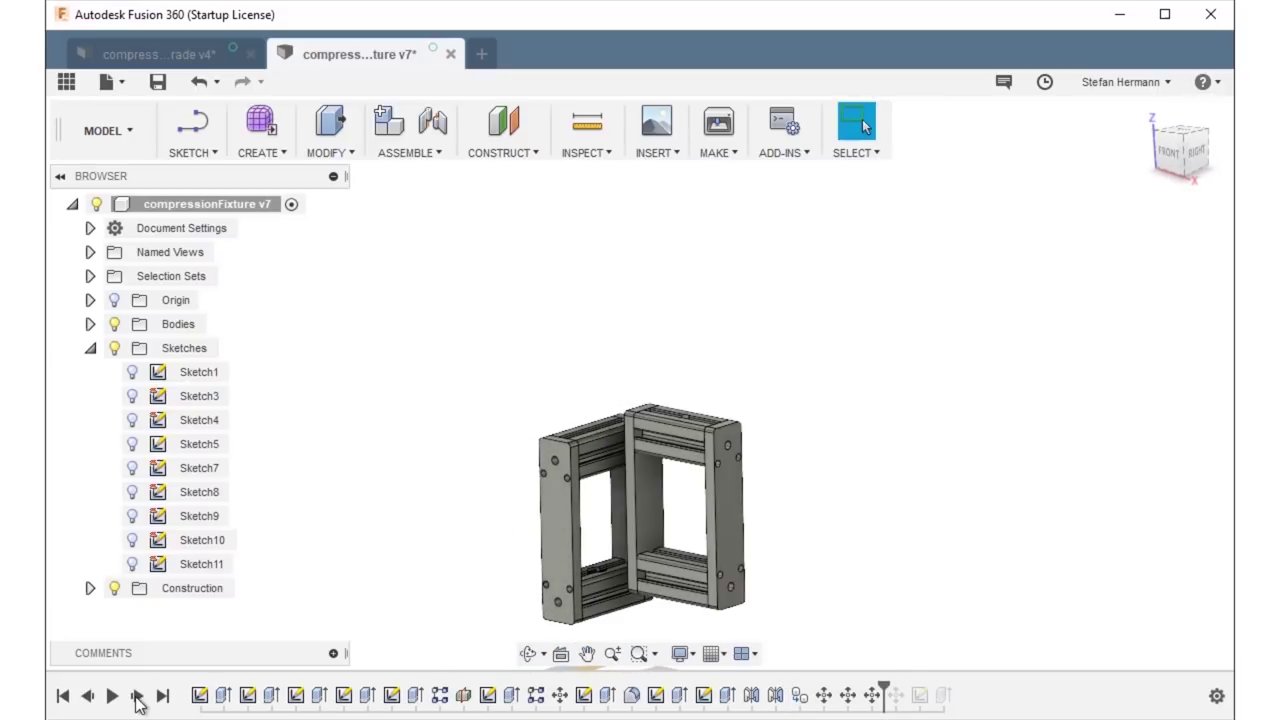
{"action": "left_click", "coordinate": [138, 696]}
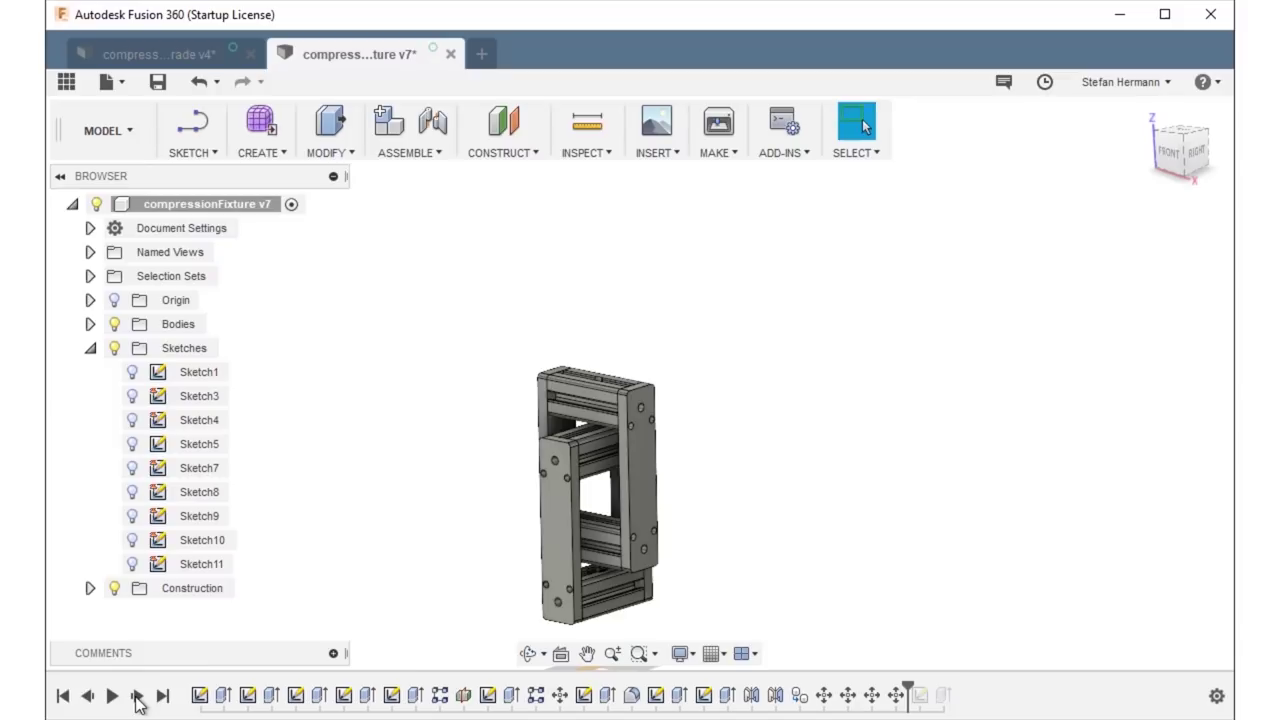
{"action": "left_click", "coordinate": [138, 696]}
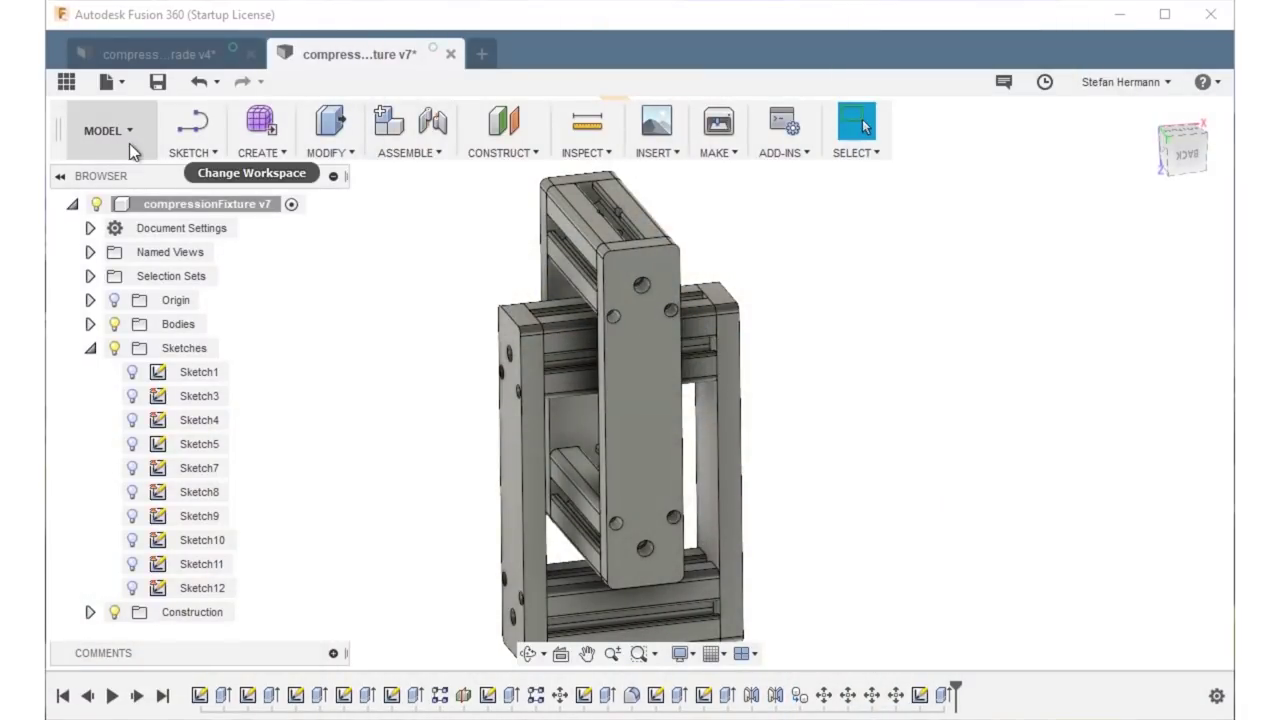
- Switch to the CAM workspace and expand Setup1 to view its machining operations and stock on the extrusion profile
{"action": "left_click", "coordinate": [129, 143]}
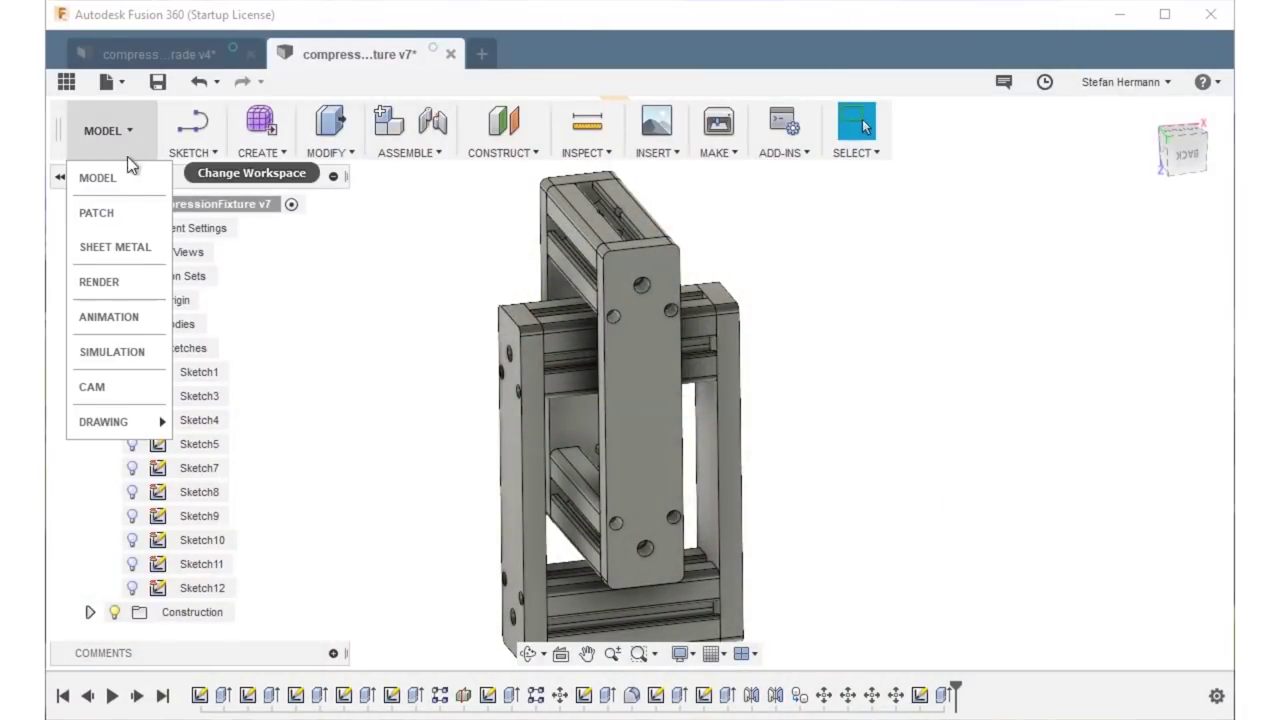
{"action": "left_click", "coordinate": [114, 383]}
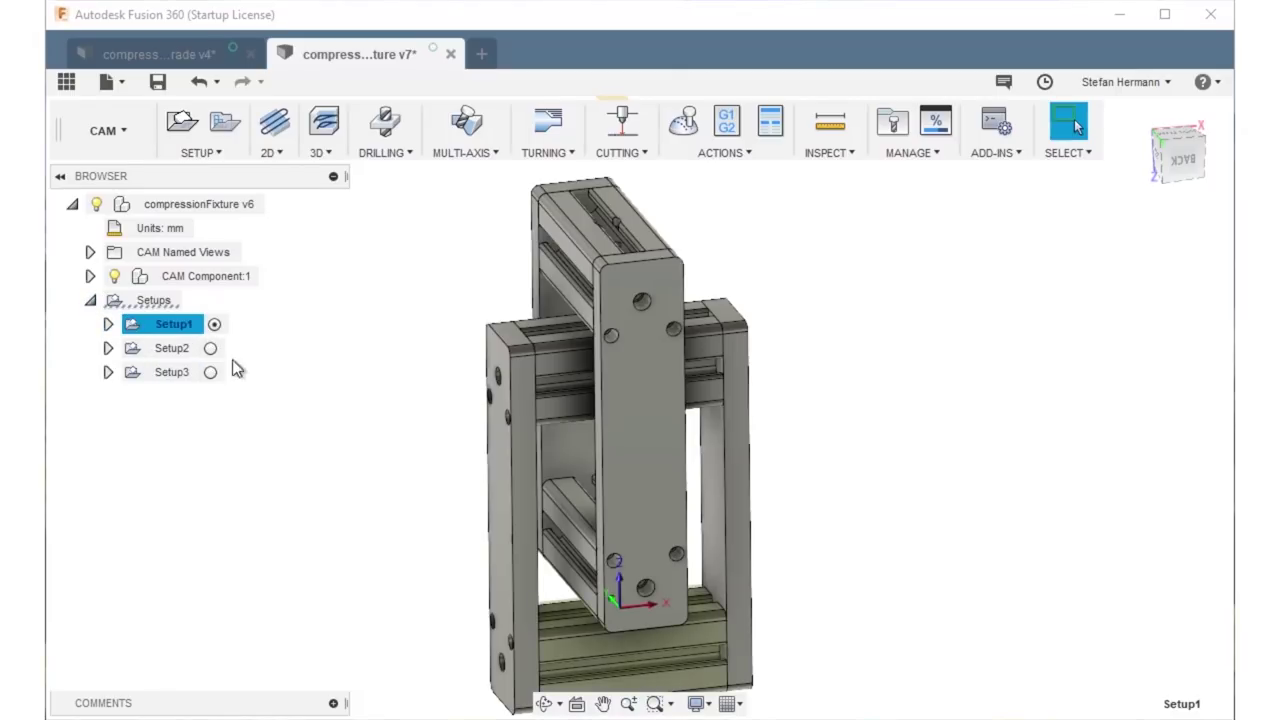
{"action": "left_click", "coordinate": [108, 324]}
{"action": "left_click", "coordinate": [170, 326]}
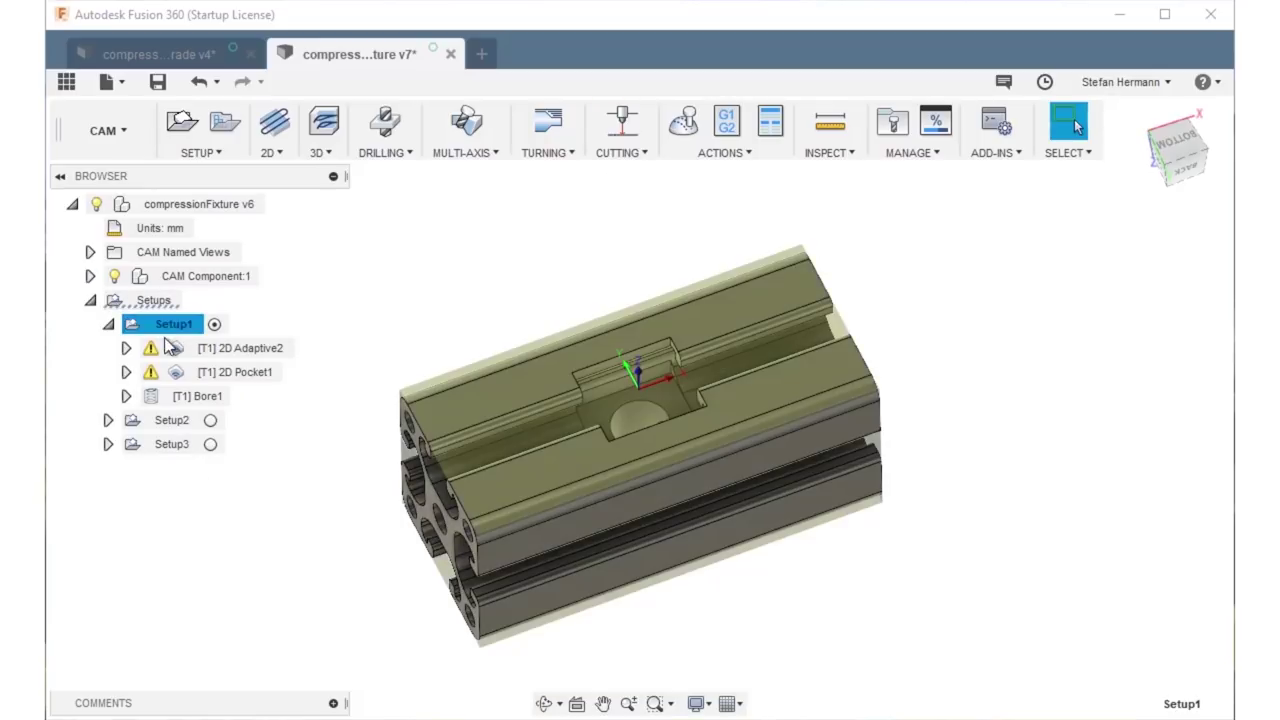
{"action": "left_click_drag", "start_coordinate": [310, 516], "coordinate": [333, 496]}
{"action": "key", "text": "Escape"}
- Inspect the toolpaths of the 2D Adaptive2 and 2D Pocket1 operations in Setup1
{"action": "left_click", "coordinate": [255, 352]}
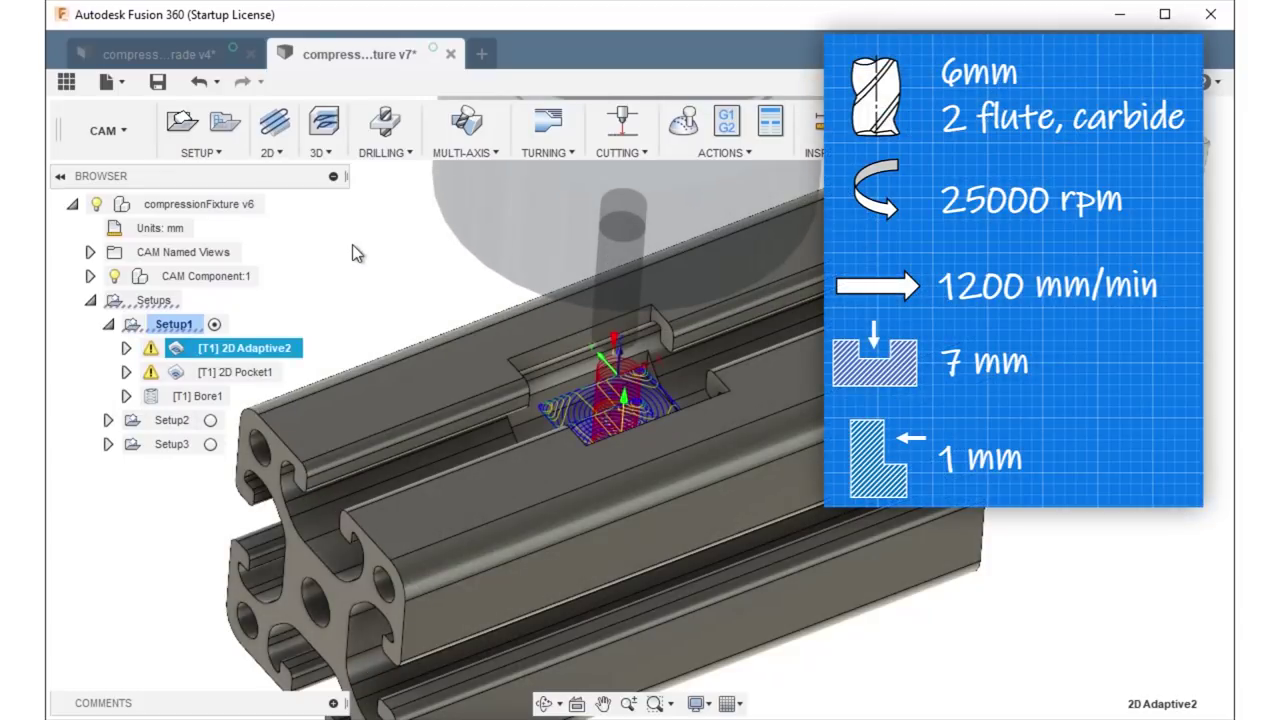
{"action": "left_click_drag", "start_coordinate": [351, 247], "coordinate": [371, 294]}
{"action": "left_click", "coordinate": [254, 373]}
{"action": "key", "text": "Escape"}
- Review the tool and height settings of the Bore1 operation in Setup1
{"action": "left_click", "coordinate": [199, 396]}
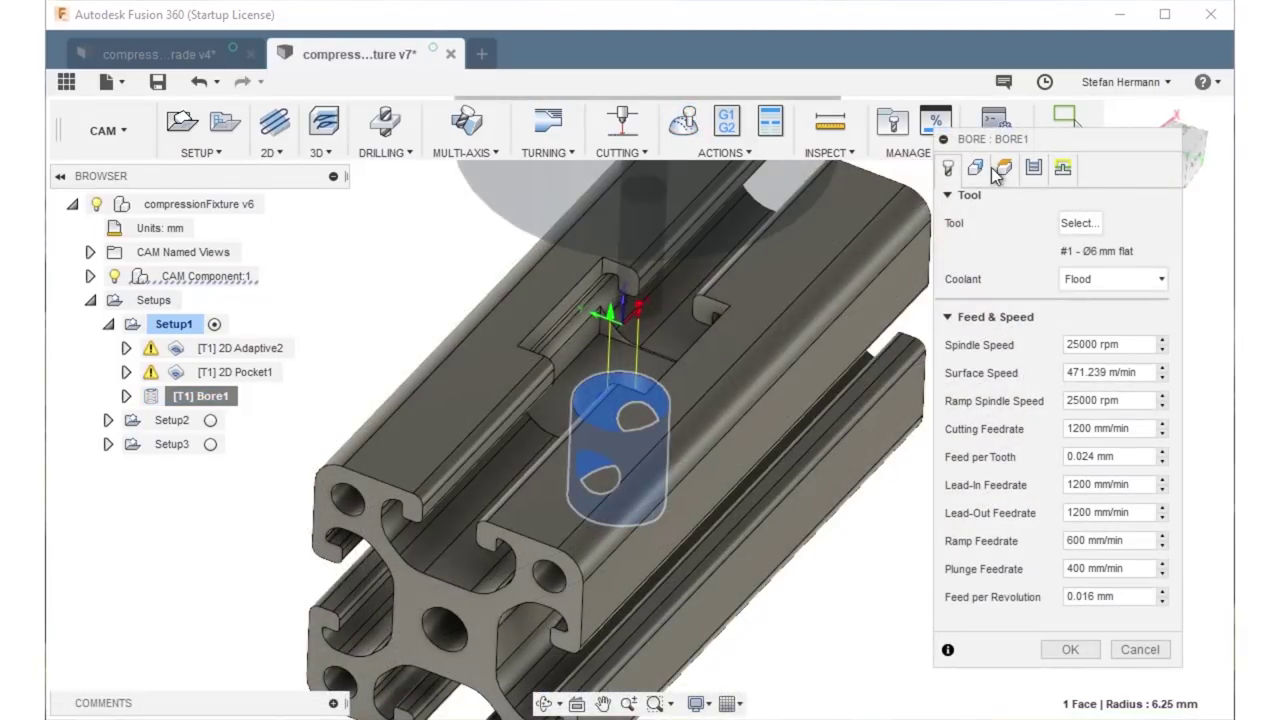
{"action": "left_click", "coordinate": [1005, 168]}
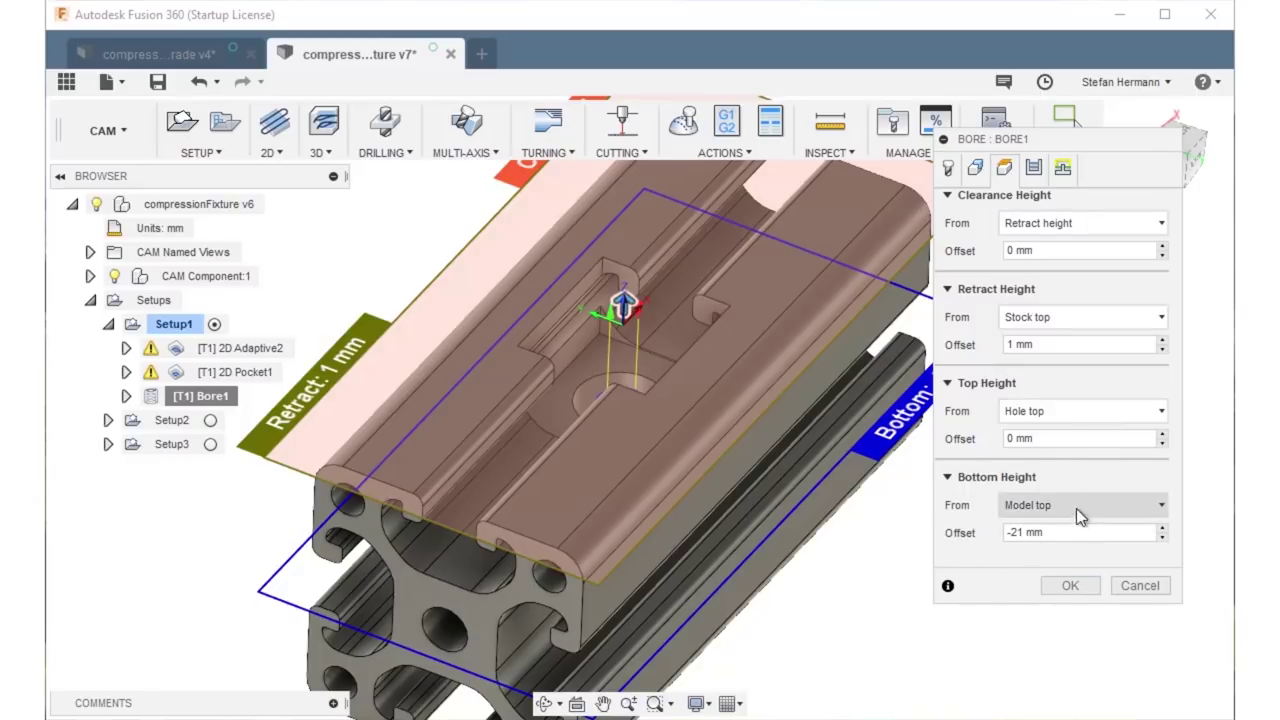
{"action": "left_click", "coordinate": [1070, 586]}
- Activate Setup2, regenerate the toolpath of its Bore2 operation and view it on the profile
{"action": "left_click", "coordinate": [170, 420]}
{"action": "key", "text": "ctrl+v"}
{"action": "left_click", "coordinate": [205, 444]}
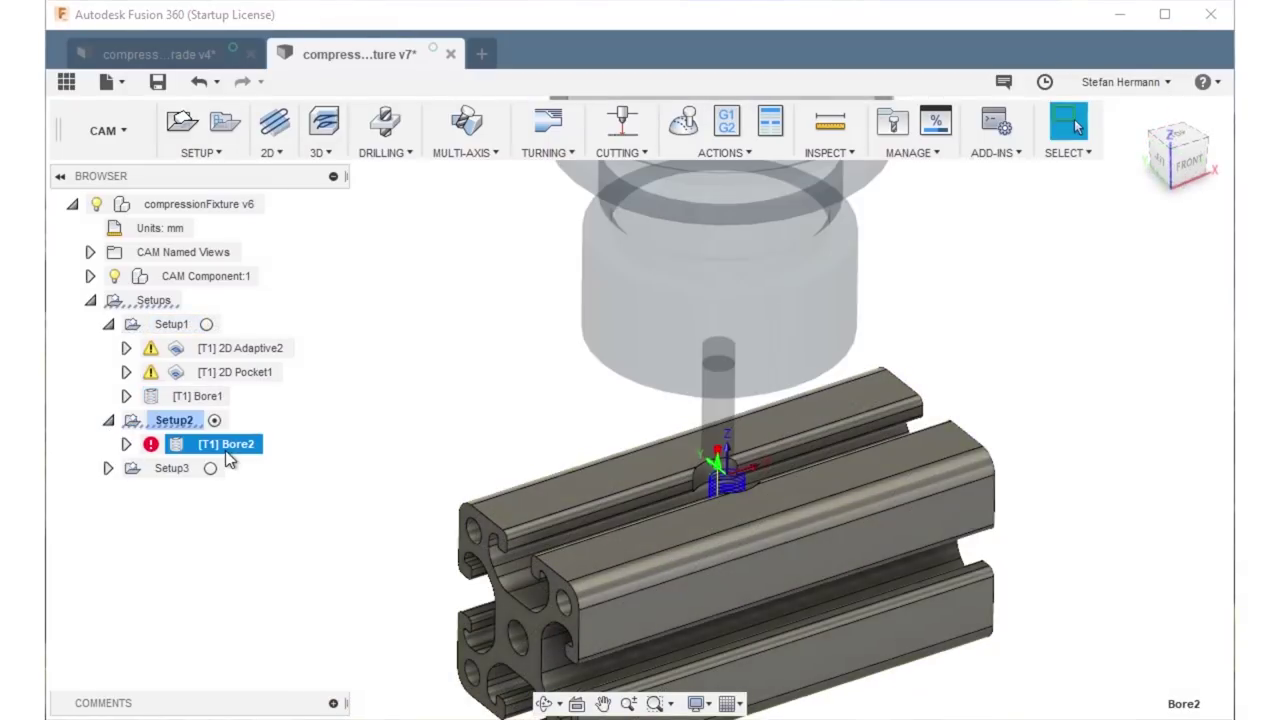
{"action": "right_click", "coordinate": [222, 446]}
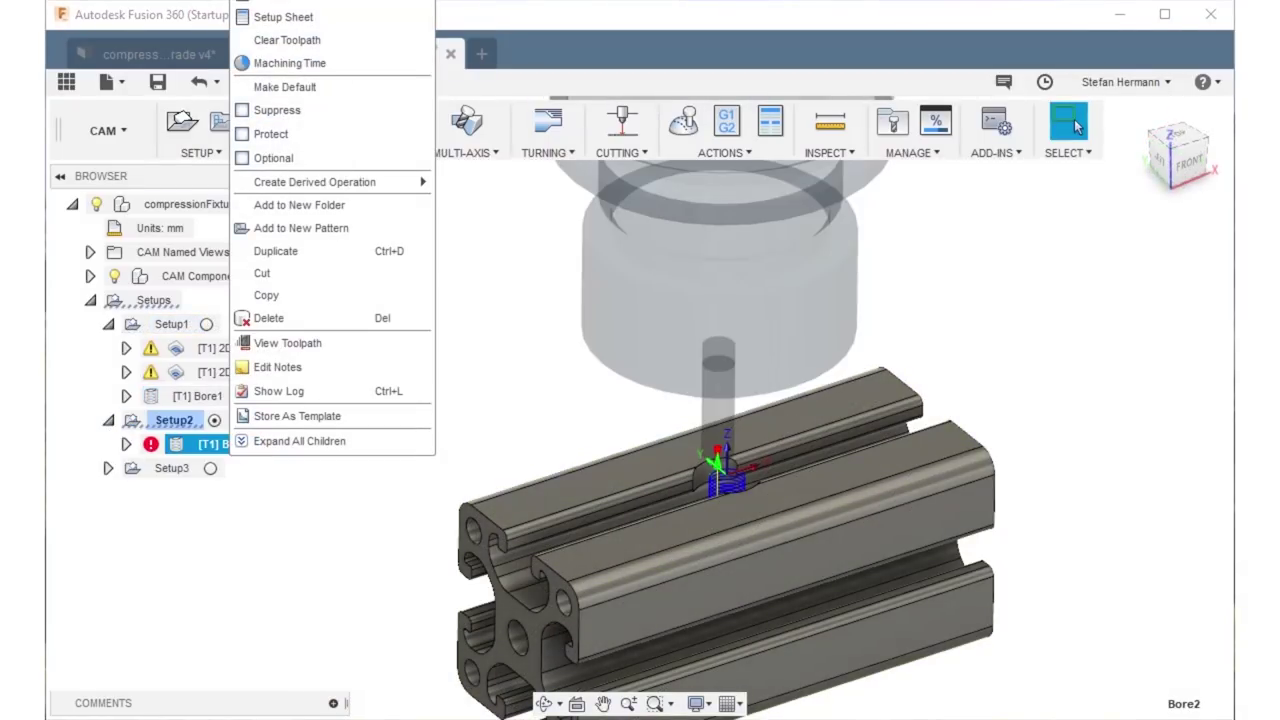
{"action": "key", "text": "ctrl+g"}
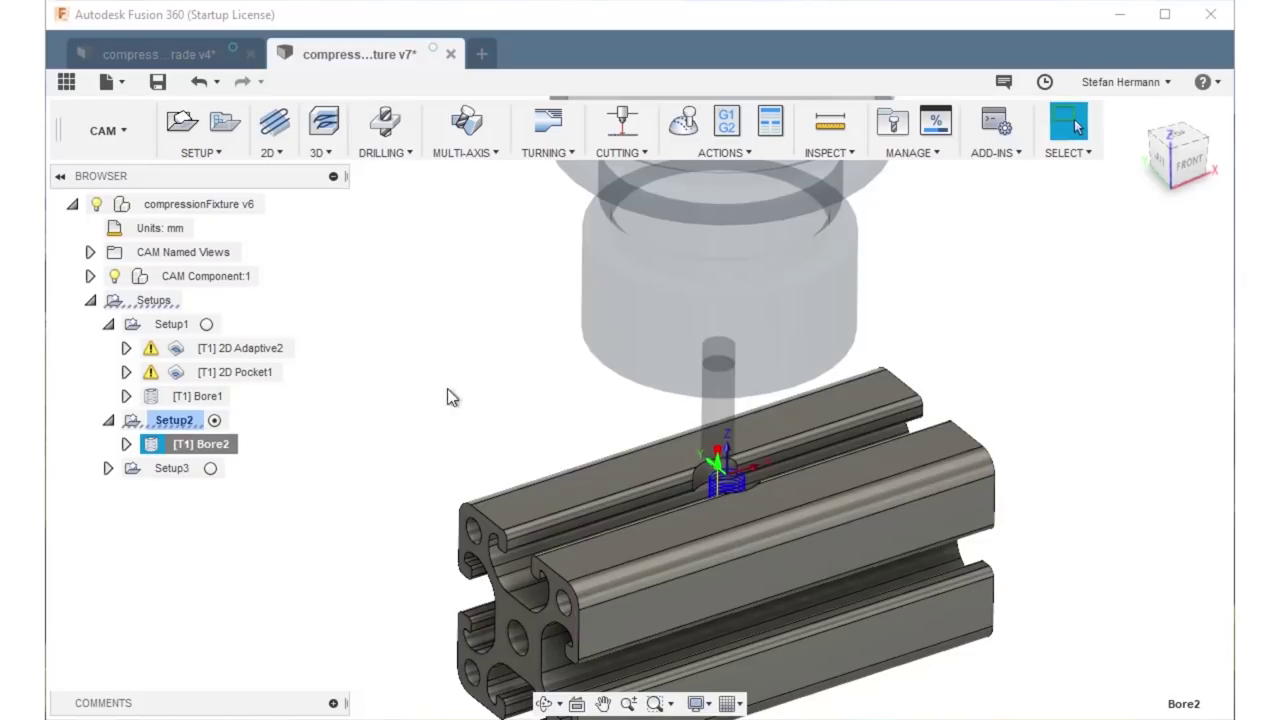
{"action": "left_click_drag", "start_coordinate": [455, 390], "coordinate": [471, 443]}
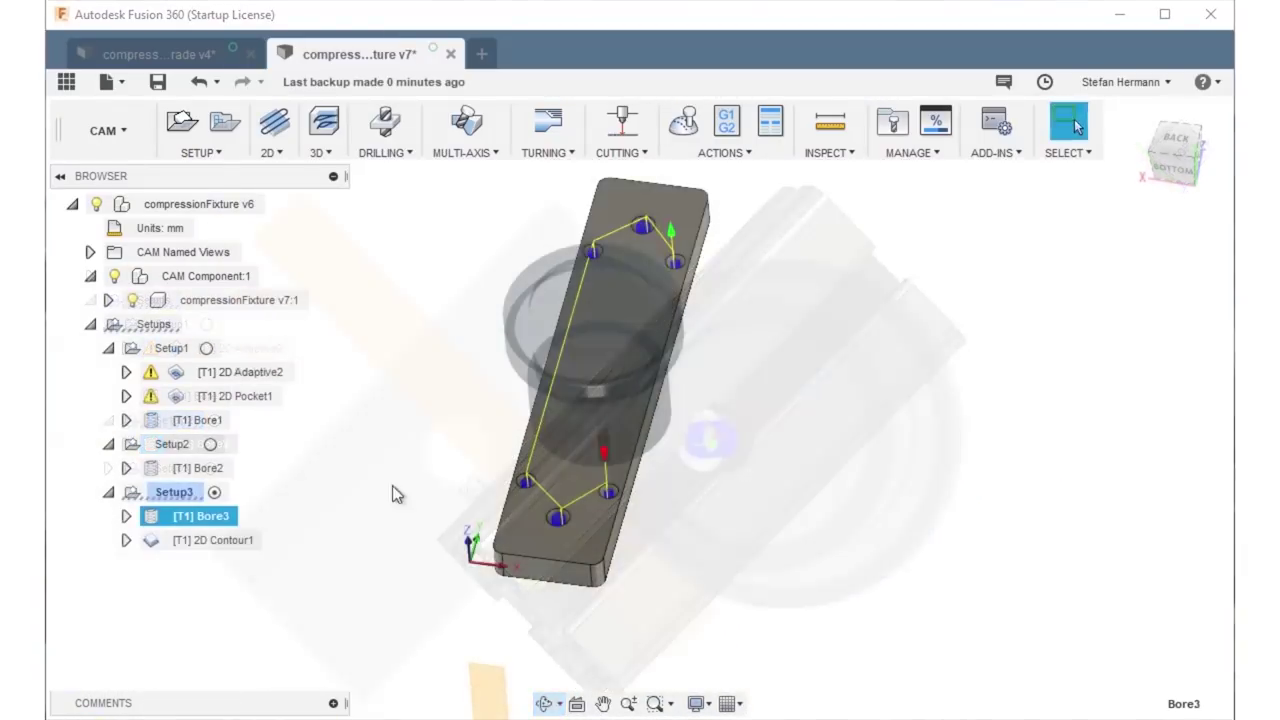
- Examine the Bore3 and 2D Contour1 toolpaths of Setup3 around the plate's holes and outer edges
{"action": "left_click_drag", "start_coordinate": [391, 491], "coordinate": [380, 461]}
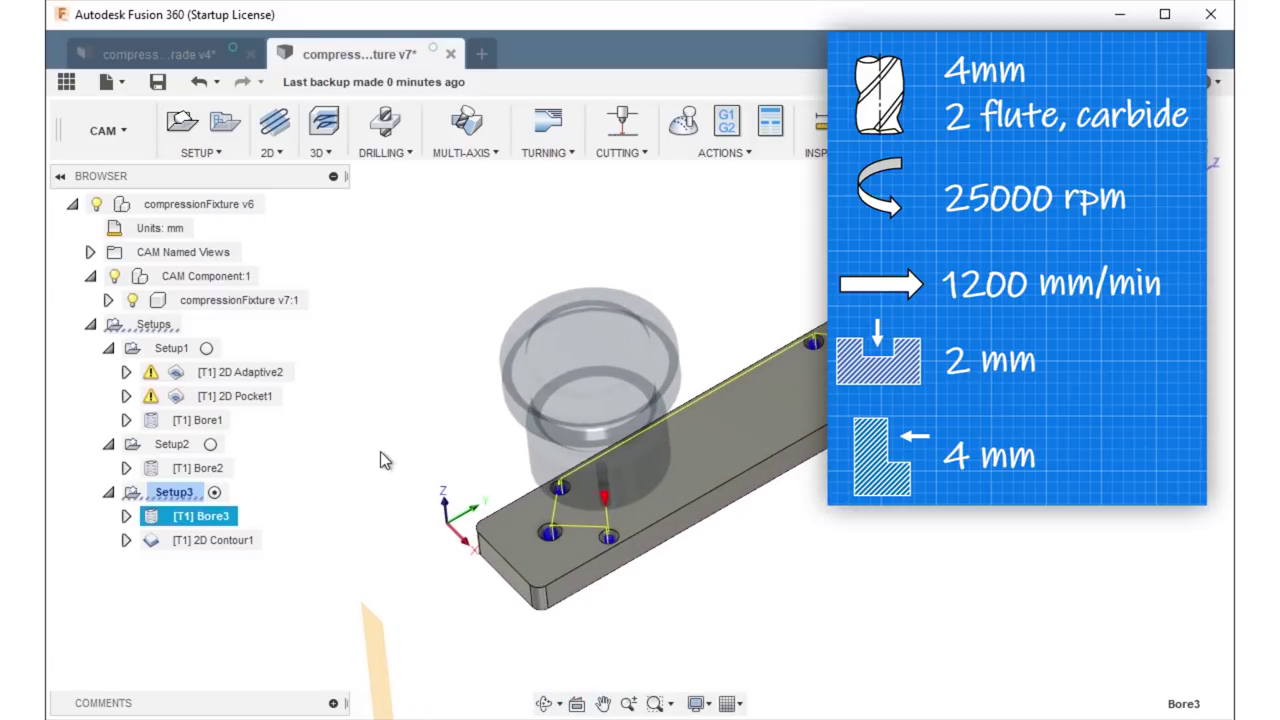
{"action": "left_click", "coordinate": [215, 539]}
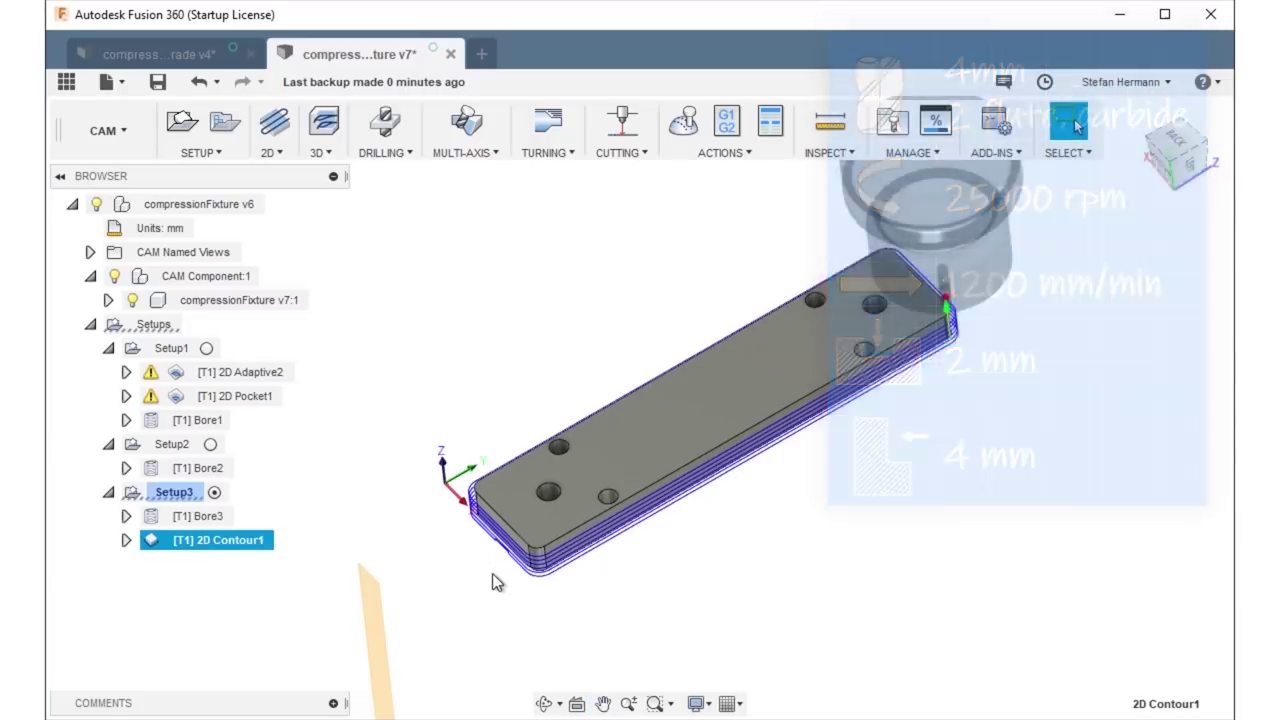
{"action": "scroll", "coordinate": [486, 590], "scroll_direction": "up", "scroll_amount": 5}
{"action": "left_click_drag", "start_coordinate": [503, 568], "coordinate": [471, 531]}
{"action": "left_click_drag", "start_coordinate": [443, 583], "coordinate": [381, 551]}
{"action": "scroll", "coordinate": [571, 474], "scroll_direction": "up", "scroll_amount": 3}
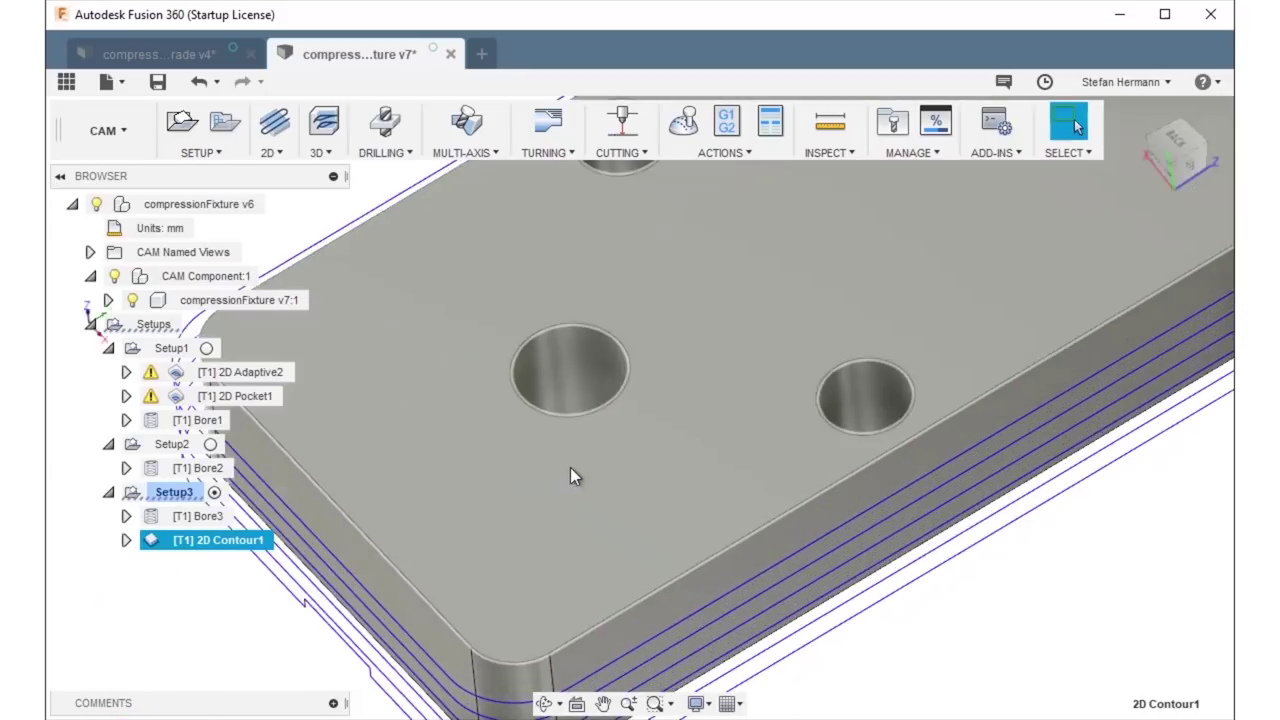
{"action": "scroll", "coordinate": [574, 474], "scroll_direction": "down", "scroll_amount": 4}
{"action": "left_click_drag", "start_coordinate": [574, 474], "coordinate": [497, 503]}
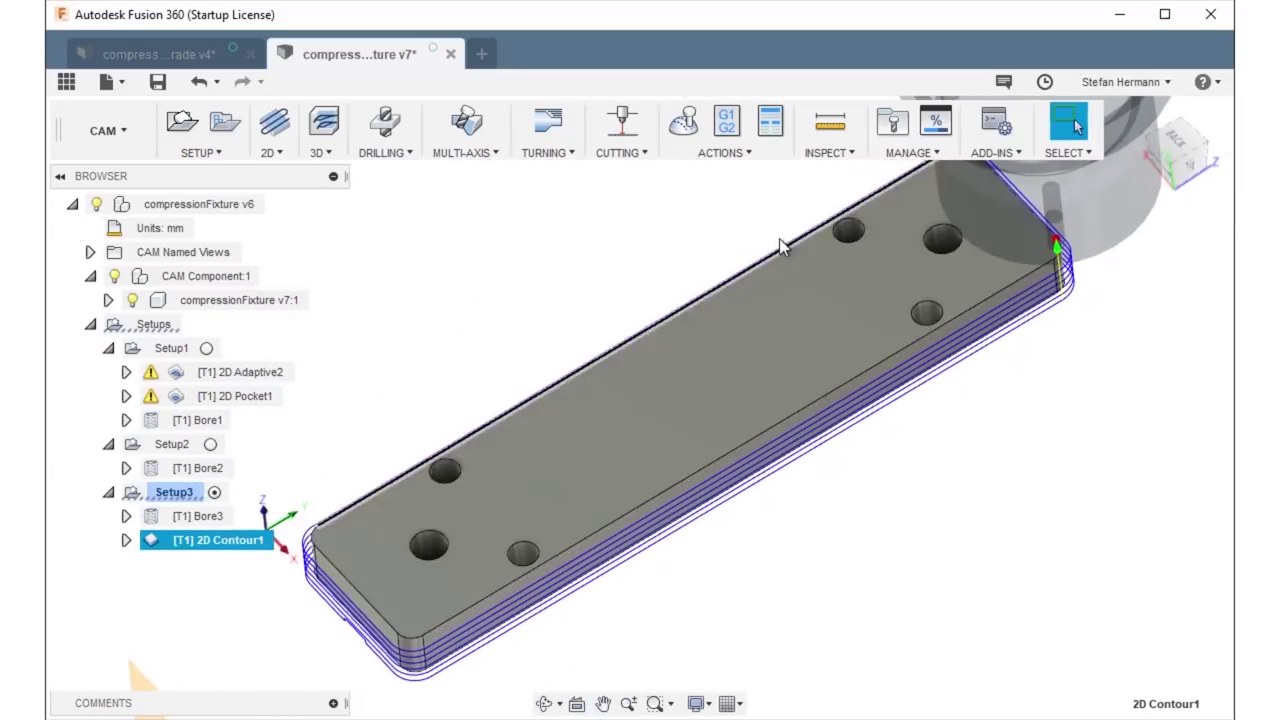